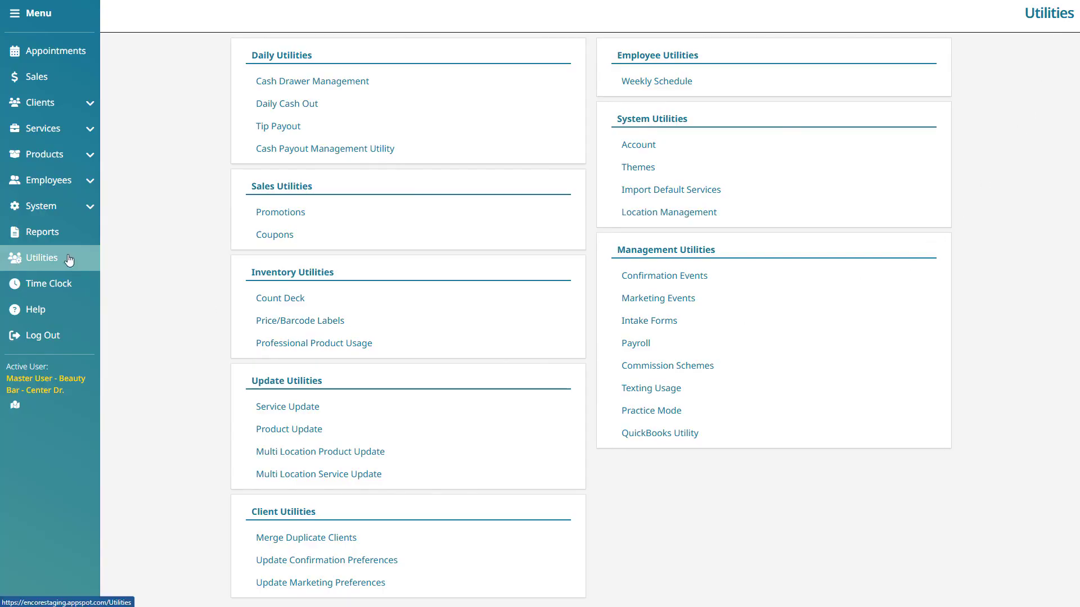
Create a new payroll run with start date May 31, 2026 and end date Jun 6, 2026
{"action": "left_click", "coordinate": [677, 349]}
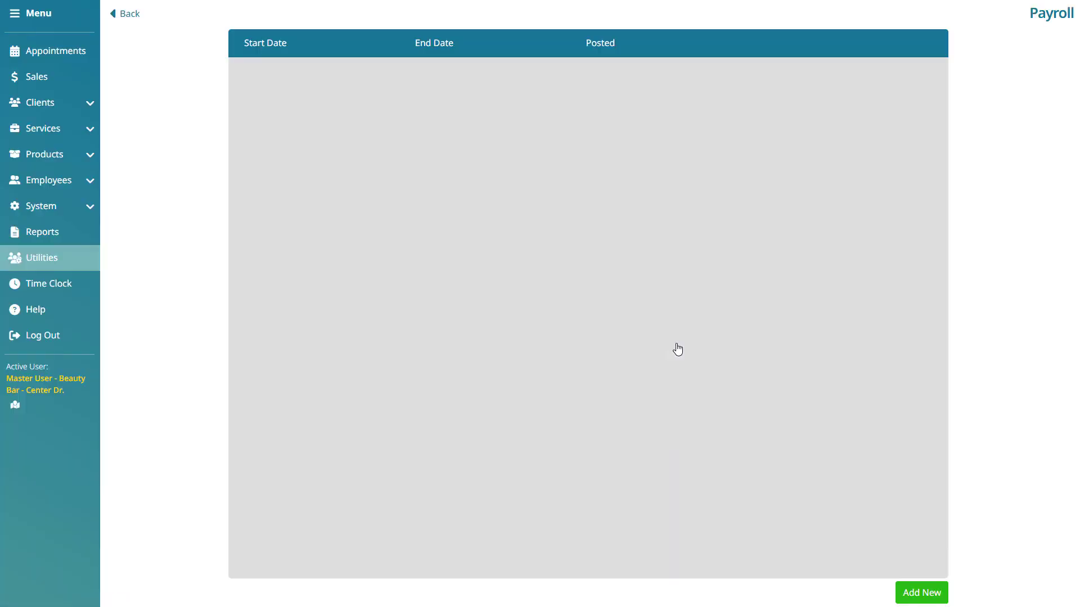
{"action": "left_click", "coordinate": [942, 597]}
{"action": "left_click", "coordinate": [557, 277]}
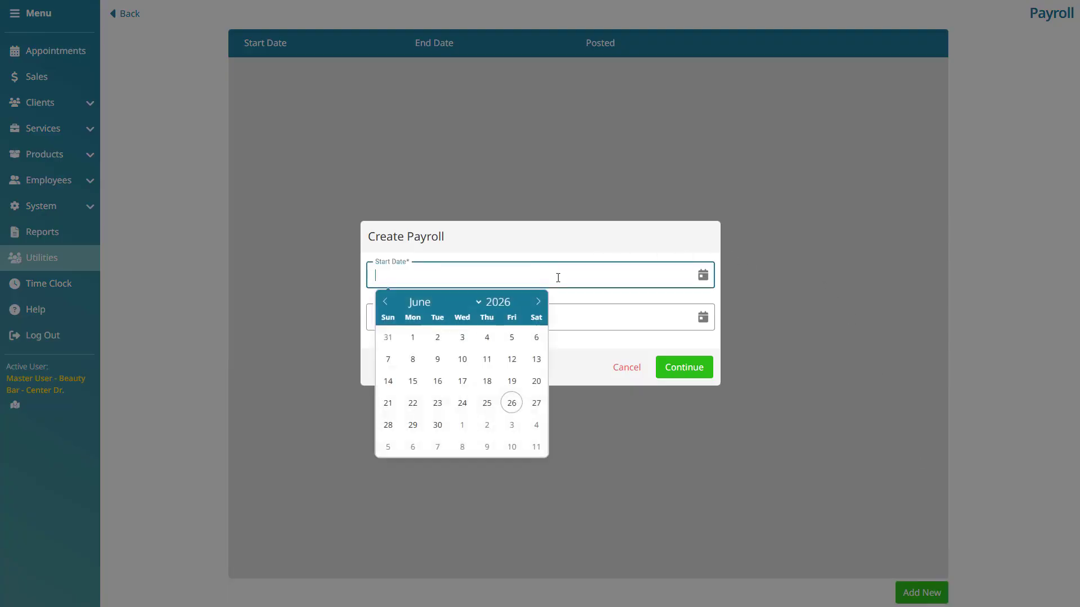
{"action": "left_click", "coordinate": [387, 338]}
{"action": "left_click", "coordinate": [400, 316]}
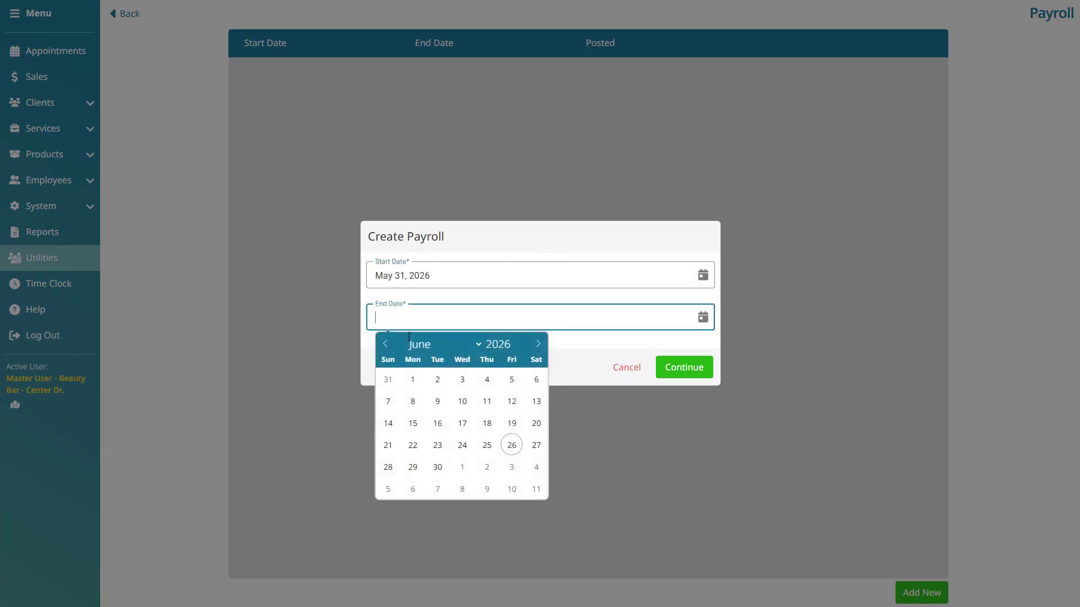
{"action": "left_click", "coordinate": [536, 378]}
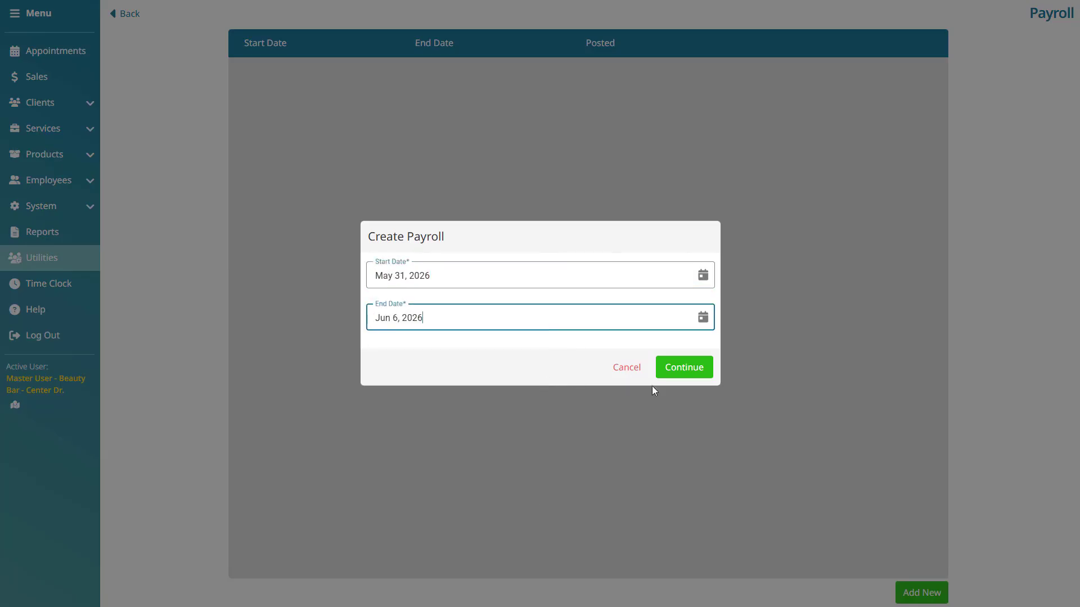
{"action": "left_click", "coordinate": [707, 372]}
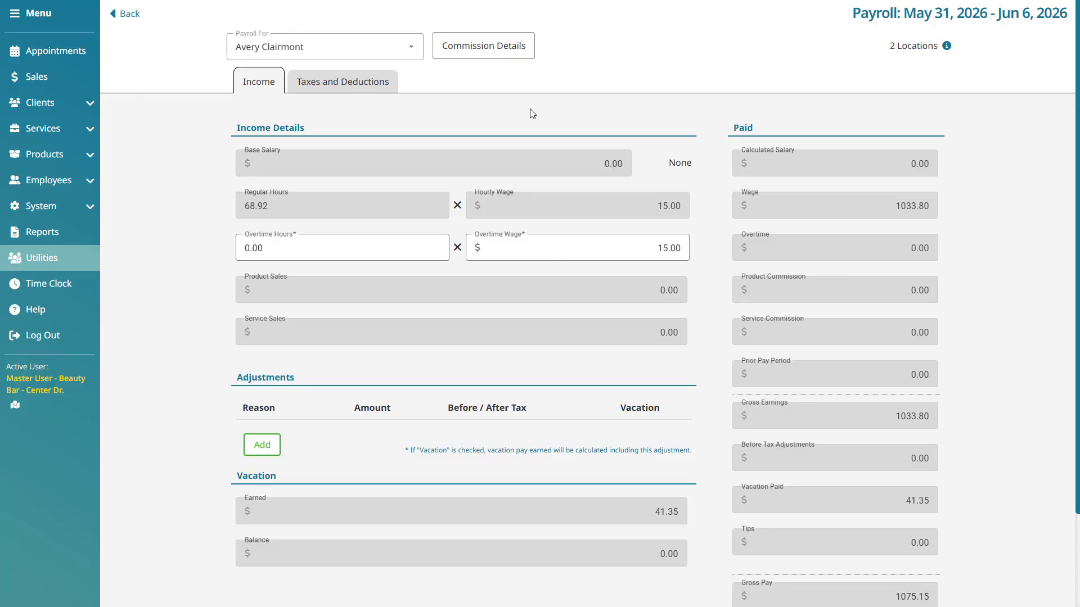
Switch the payroll to the second employee in the list and review that employee's summary commission report
{"action": "left_click", "coordinate": [412, 52]}
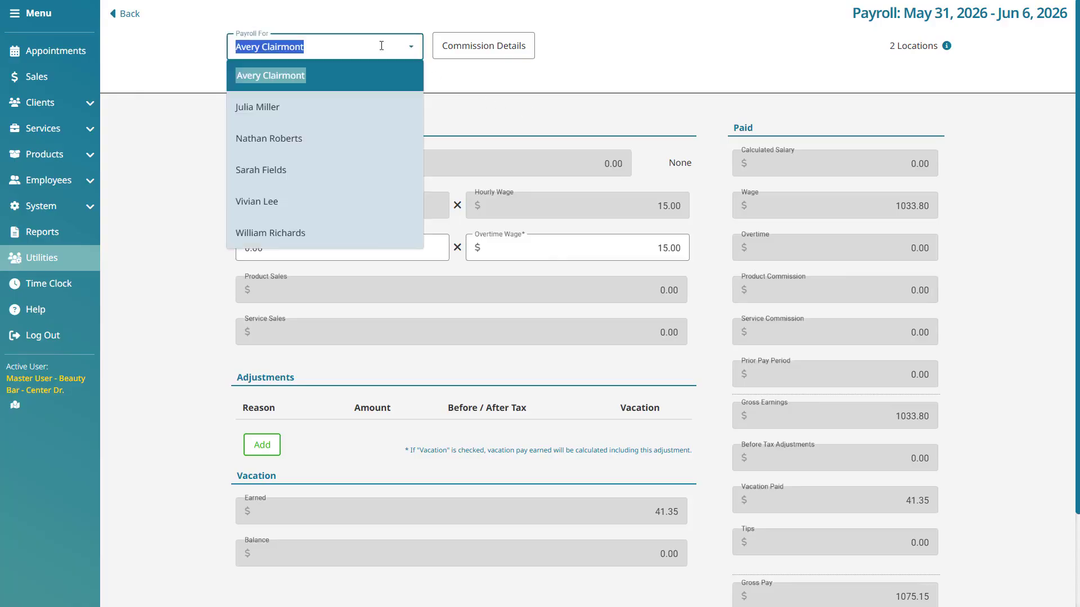
{"action": "left_click", "coordinate": [302, 105]}
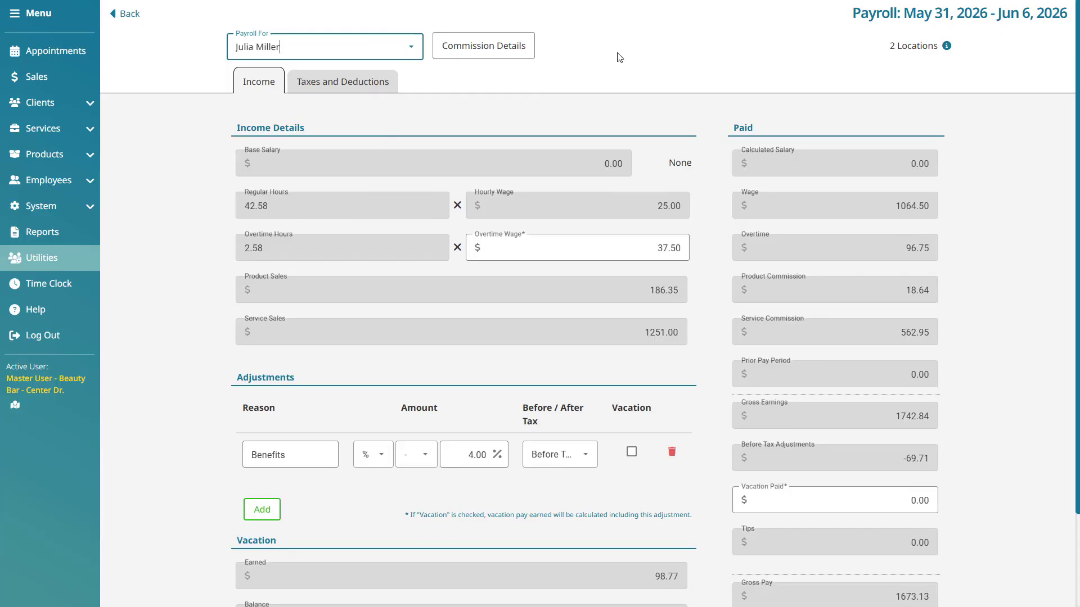
{"action": "left_click", "coordinate": [532, 52]}
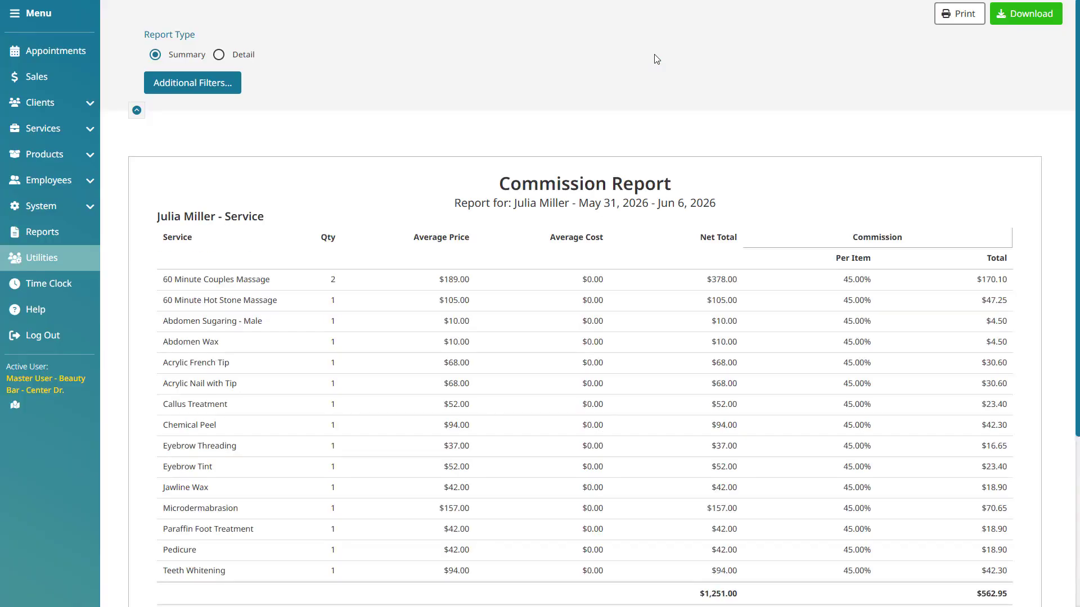
{"action": "scroll", "coordinate": [673, 234], "scroll_direction": "down", "scroll_amount": 4}
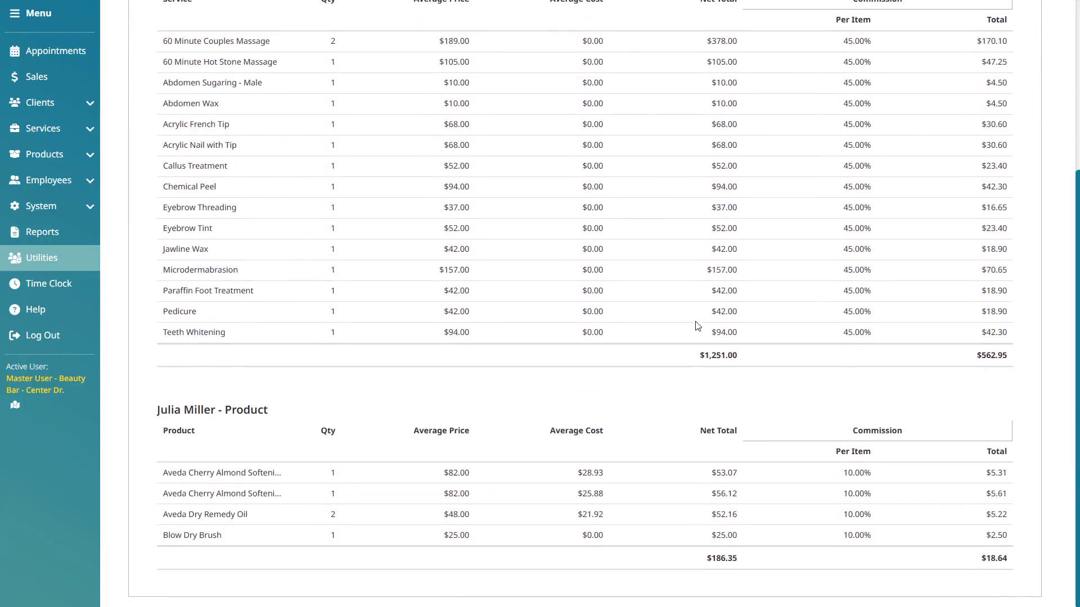
{"action": "scroll", "coordinate": [728, 516], "scroll_direction": "up", "scroll_amount": 4}
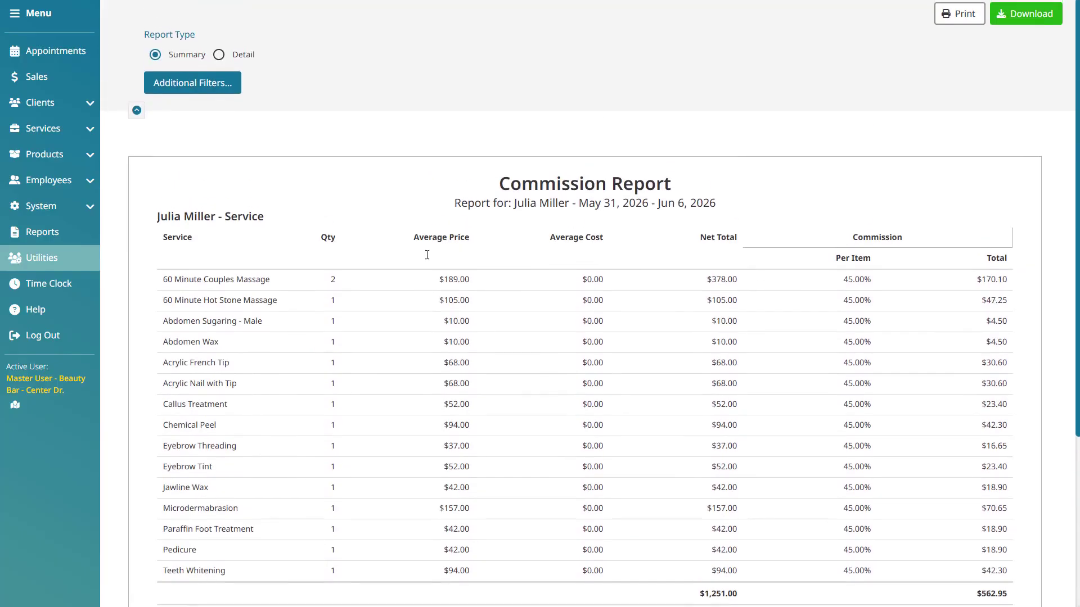
Review the commission report in Detail mode and return to the employee's payroll
{"action": "left_click", "coordinate": [232, 54]}
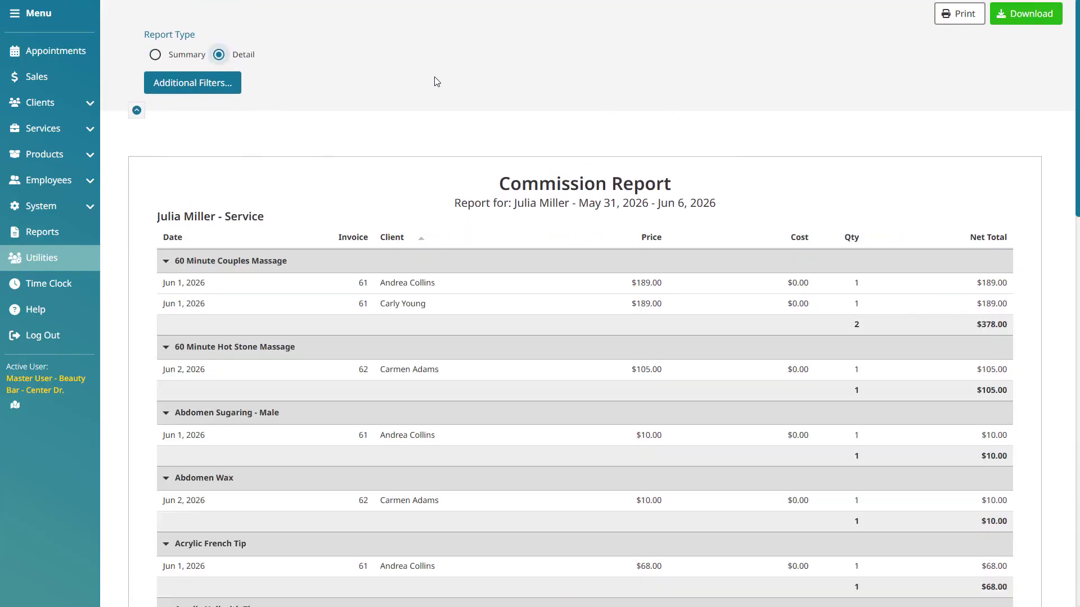
{"action": "scroll", "coordinate": [647, 242], "scroll_direction": "down", "scroll_amount": 4}
{"action": "scroll", "coordinate": [648, 245], "scroll_direction": "up", "scroll_amount": 4}
{"action": "key", "text": "ctrl+w"}
{"action": "left_click", "coordinate": [673, 102]}
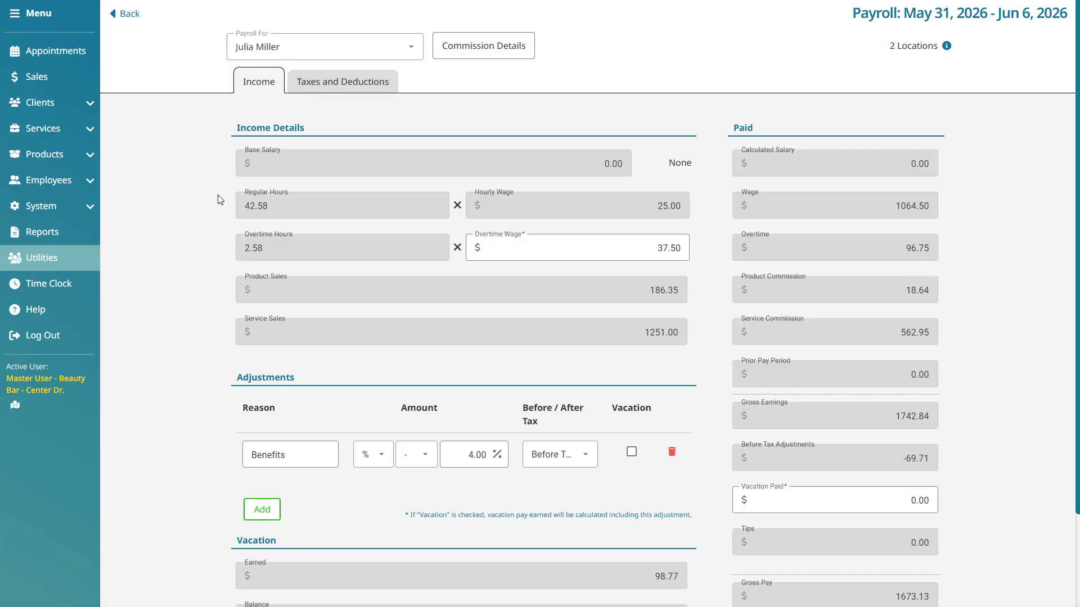
Add a payroll adjustment with the reason "Stat" as a positive dollar amount of 250
{"action": "left_click", "coordinate": [269, 510]}
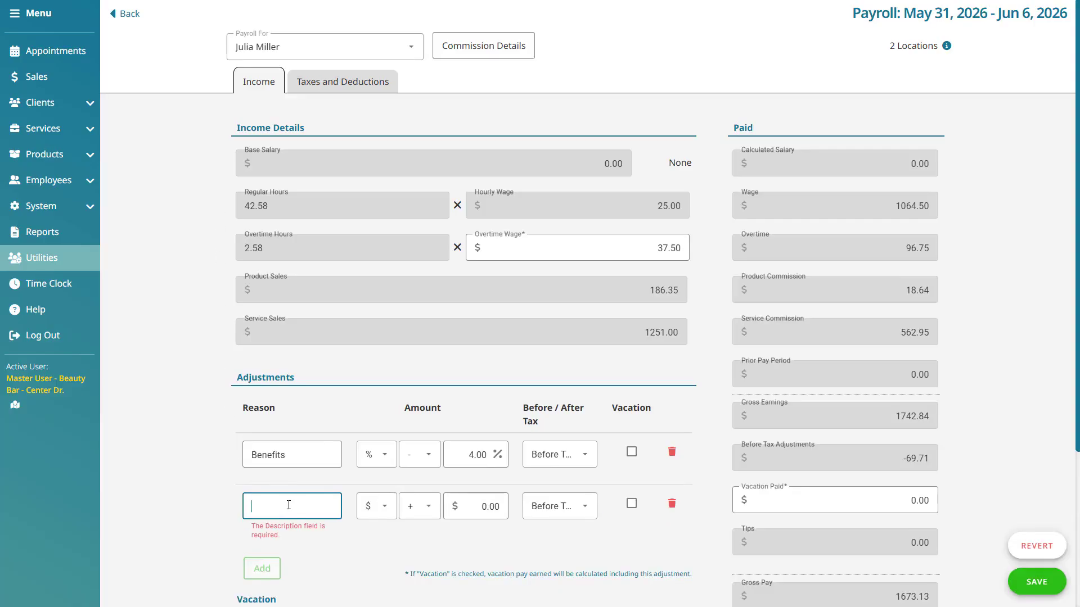
{"action": "type", "text": "Stat"}
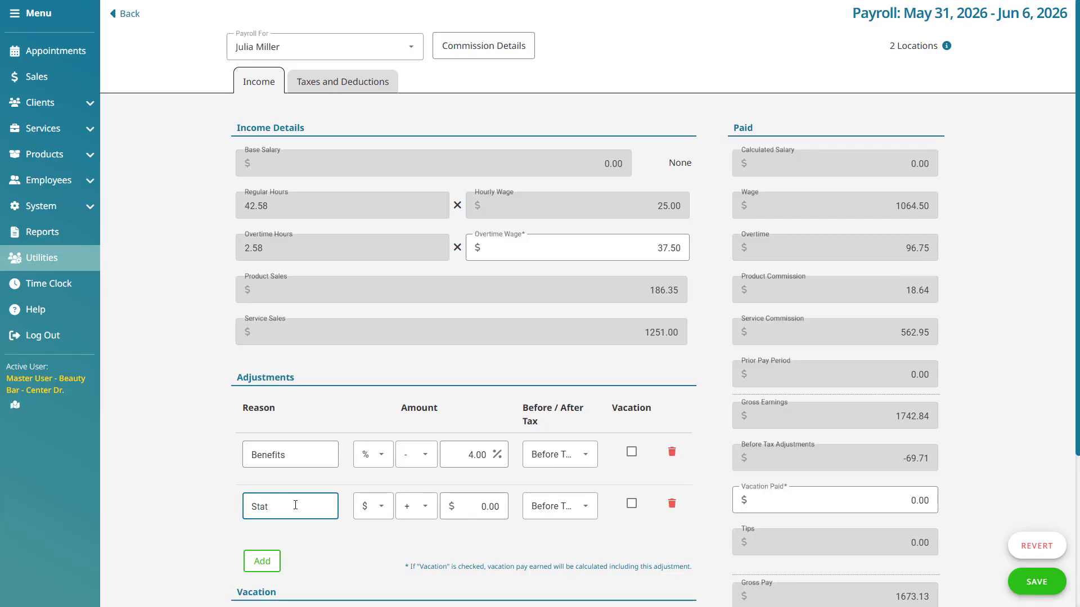
{"action": "left_click", "coordinate": [389, 510]}
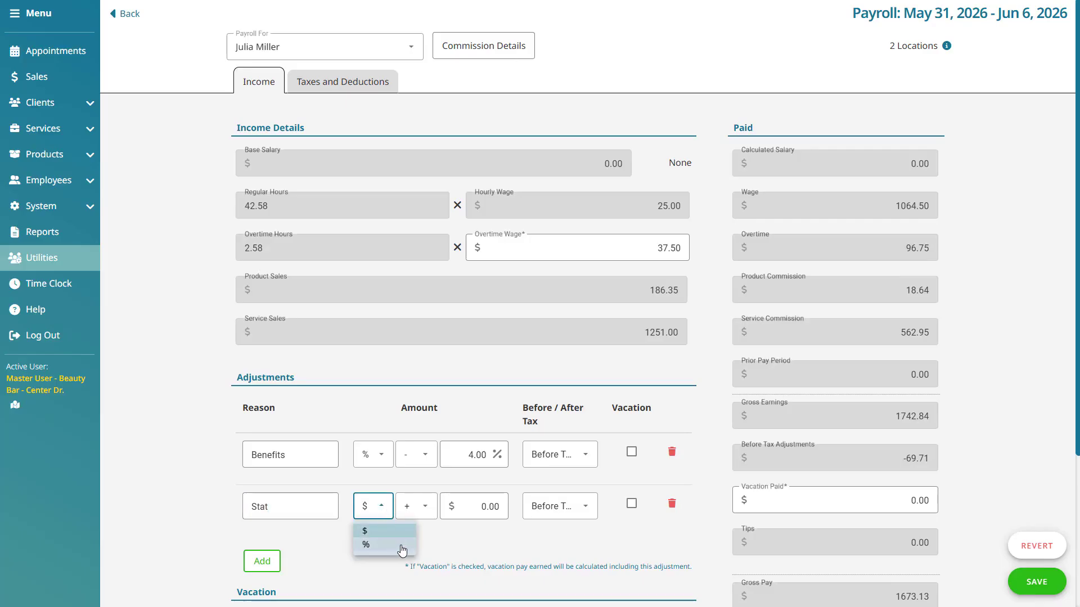
{"action": "left_click", "coordinate": [432, 509]}
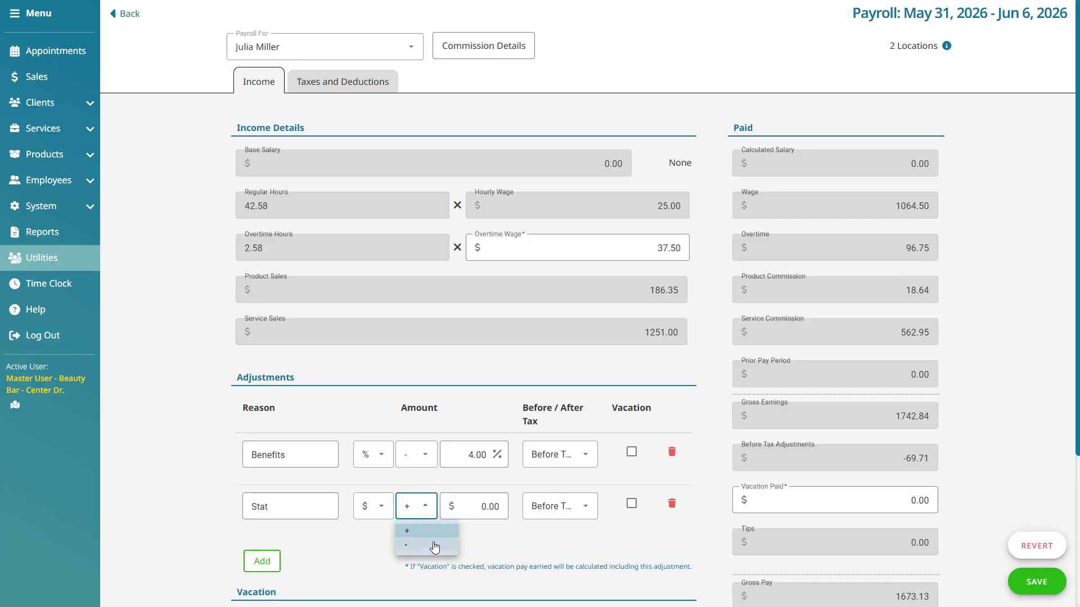
{"action": "left_click", "coordinate": [476, 508]}
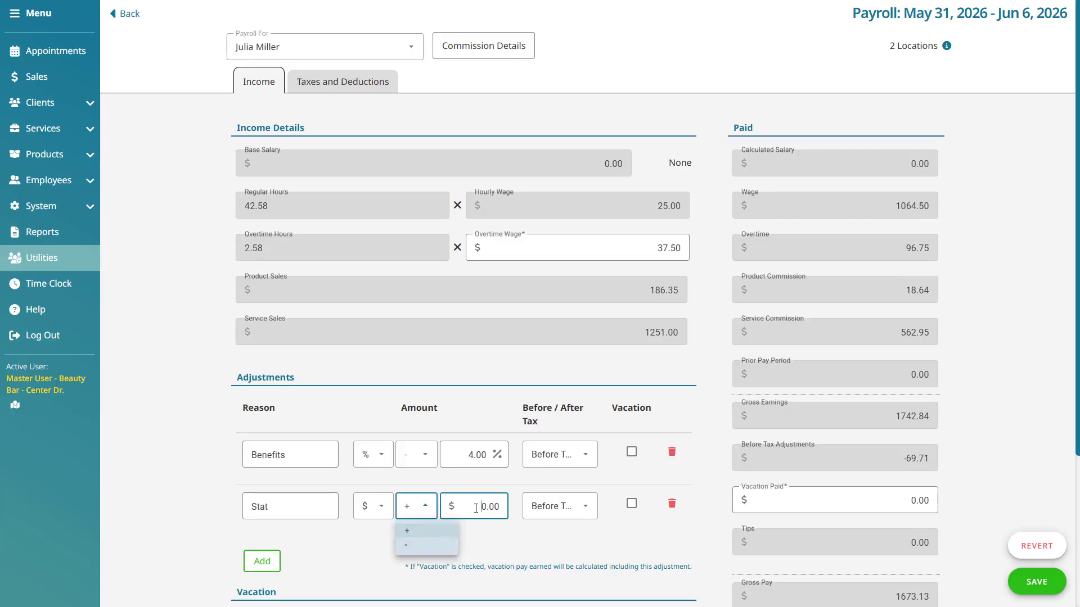
{"action": "left_click_drag", "start_coordinate": [471, 508], "coordinate": [512, 518]}
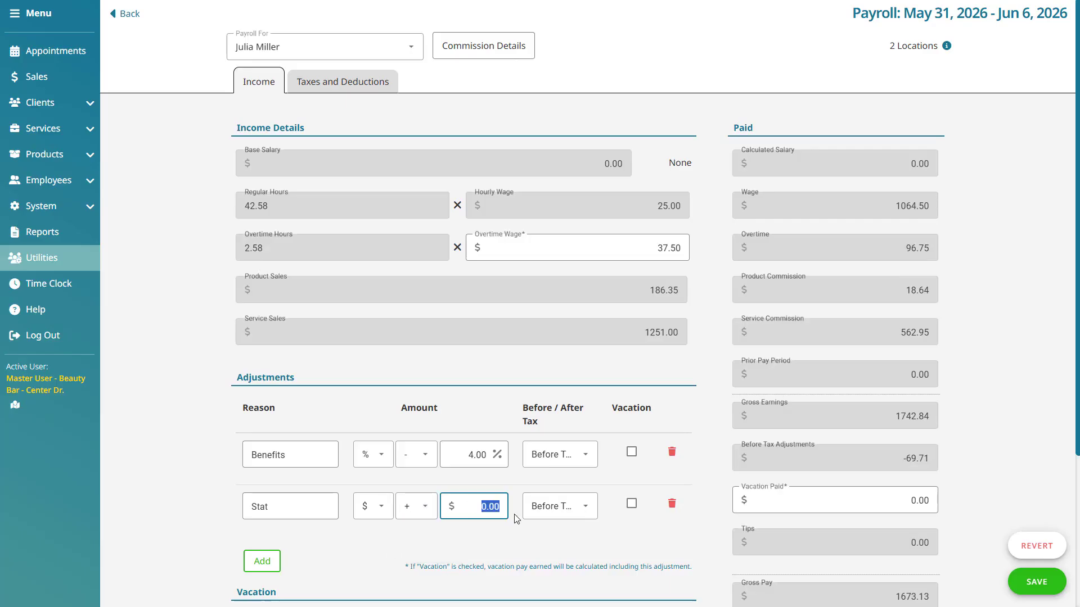
{"action": "type", "text": "250"}
Apply the Stat adjustment Before Tax, include it in vacation pay, and save the payroll
{"action": "left_click", "coordinate": [579, 506]}
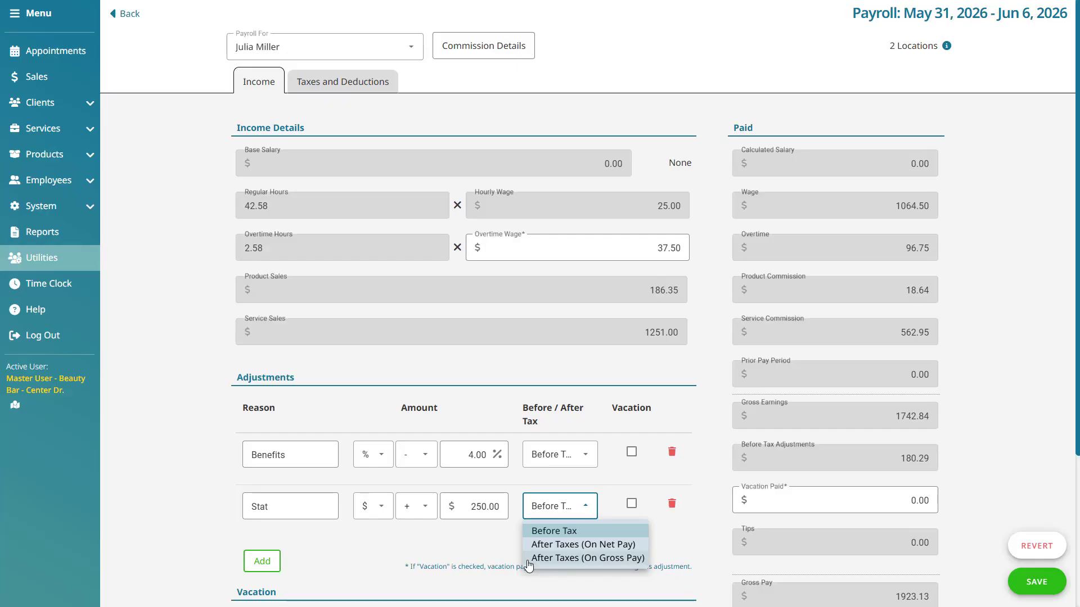
{"action": "left_click", "coordinate": [597, 532]}
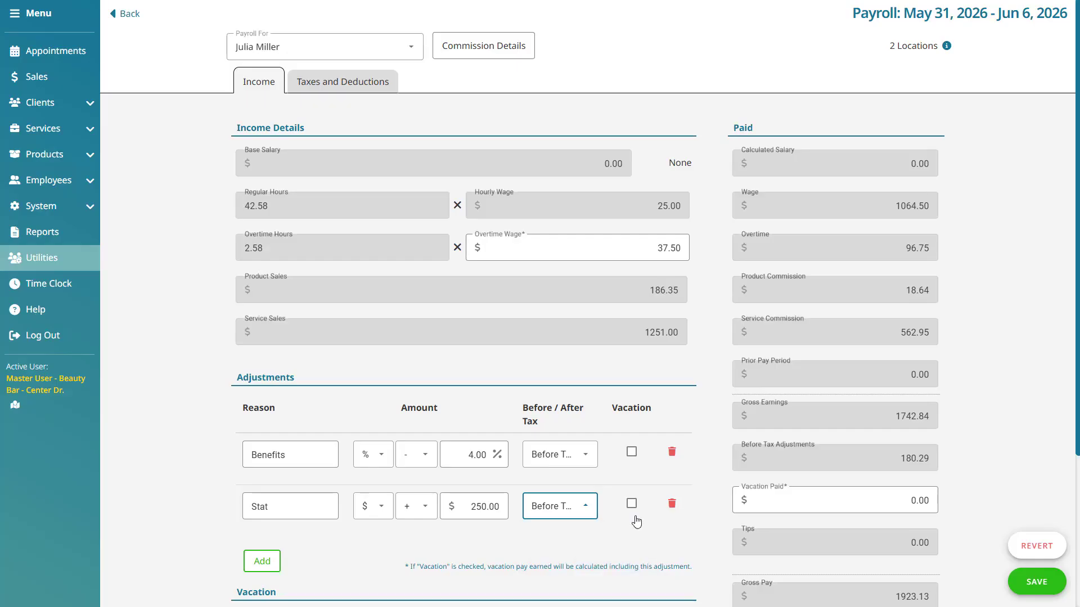
{"action": "left_click", "coordinate": [632, 504]}
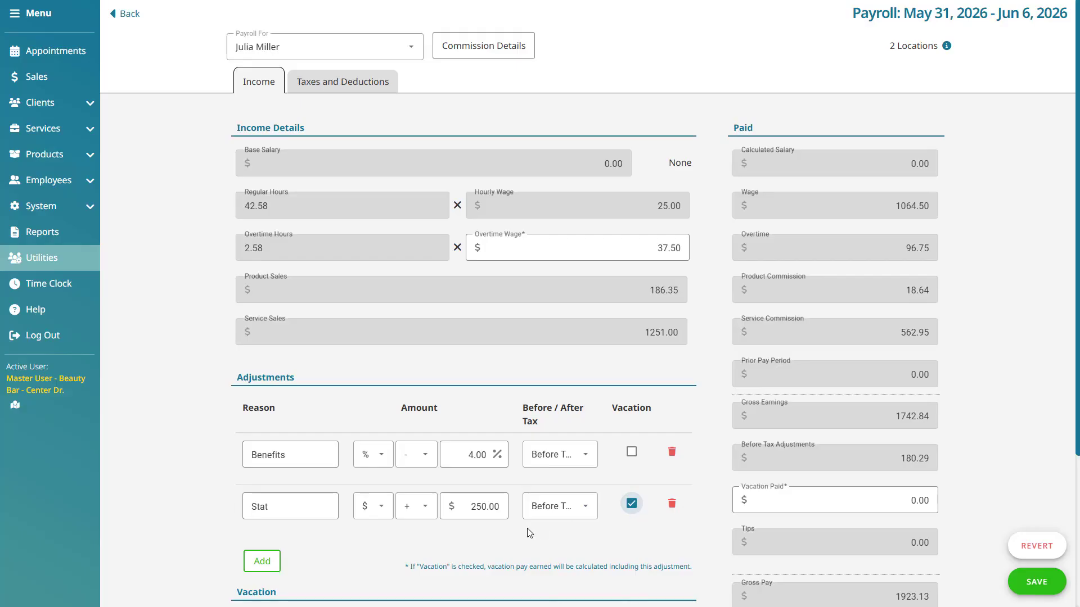
{"action": "left_click", "coordinate": [1036, 582]}
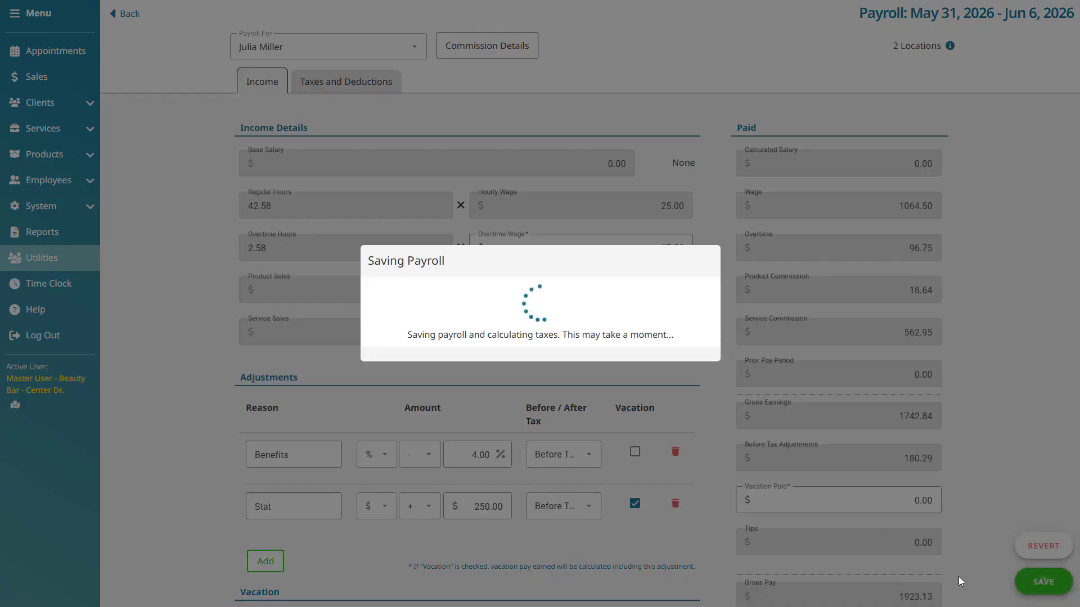
Recalculate the payroll for the Current Employee only, with Reload Adjustments enabled
{"action": "scroll", "coordinate": [686, 413], "scroll_direction": "down", "scroll_amount": 3}
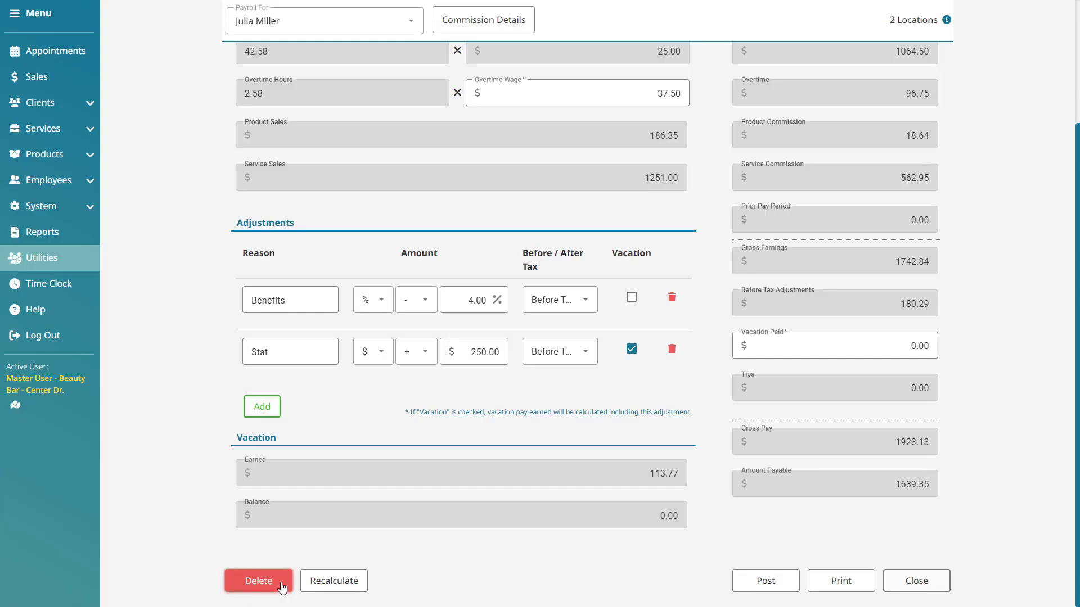
{"action": "left_click", "coordinate": [362, 583]}
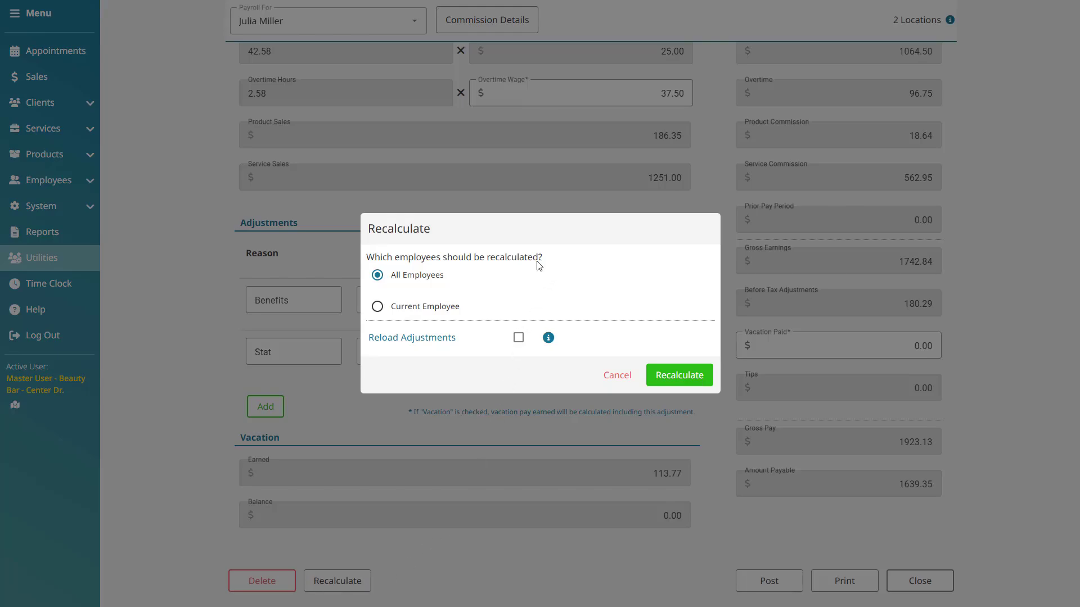
{"action": "left_click", "coordinate": [419, 311]}
{"action": "mouse_move", "coordinate": [549, 338]}
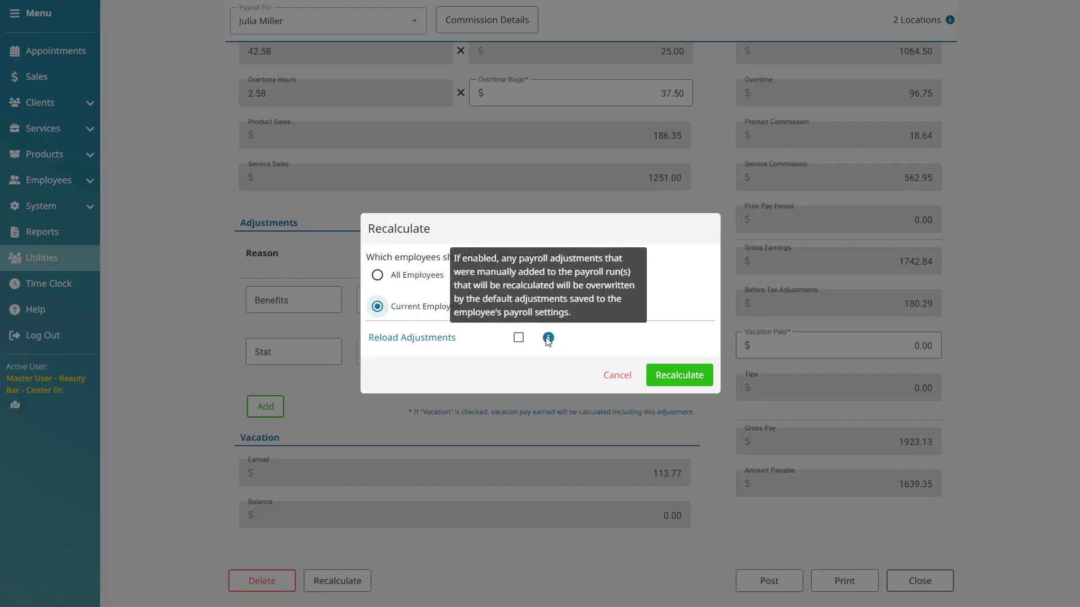
{"action": "left_click", "coordinate": [518, 338]}
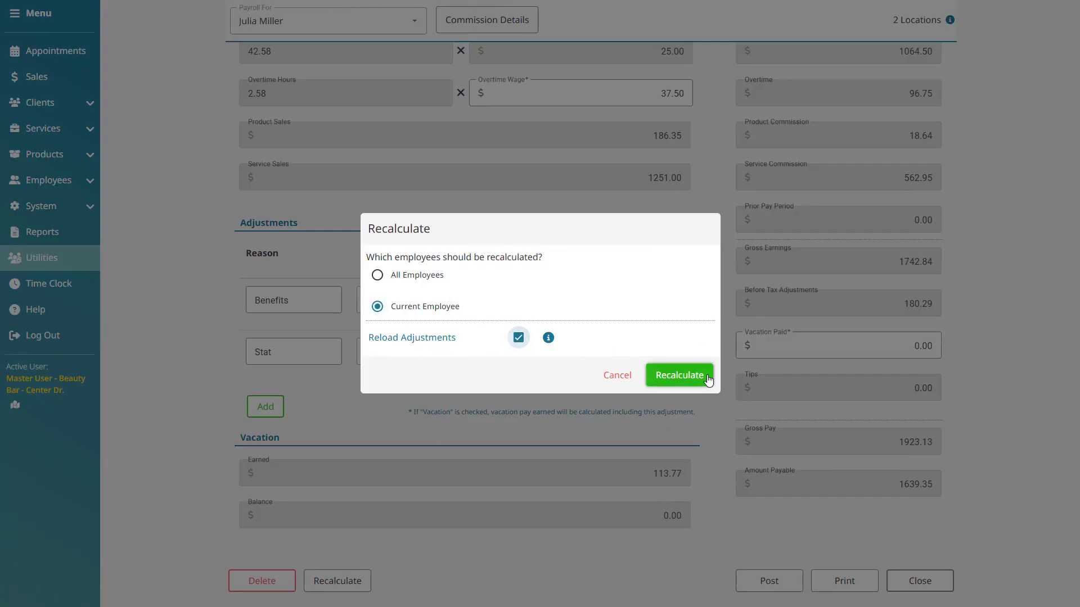
{"action": "left_click", "coordinate": [679, 375]}
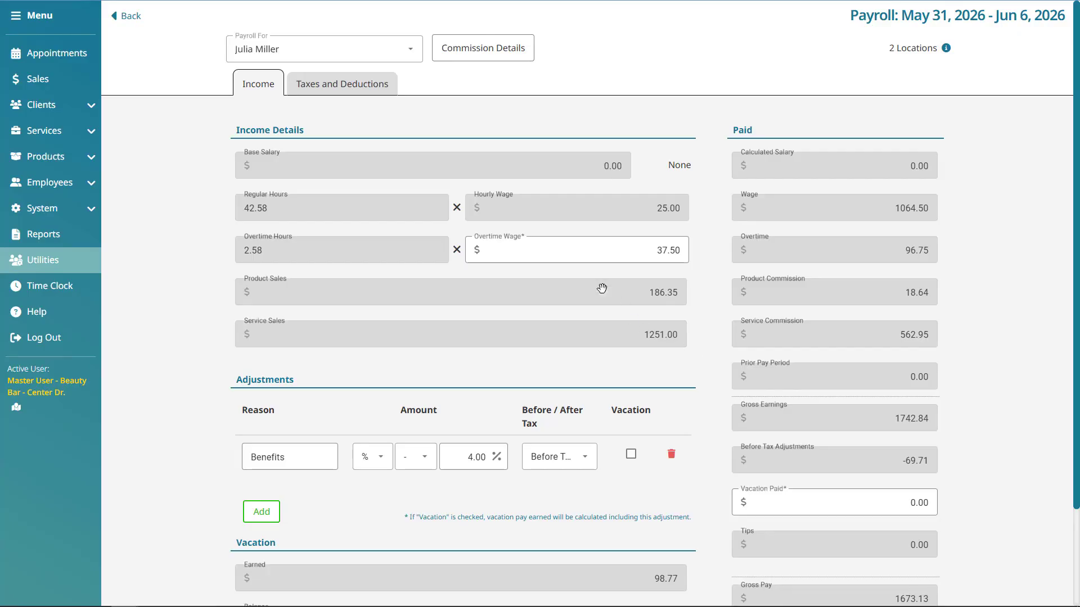
Examine the employee's calculated and actual taxes and deductions, including the editable Federal, State, Social Security and Medicare amounts
{"action": "left_click", "coordinate": [393, 86]}
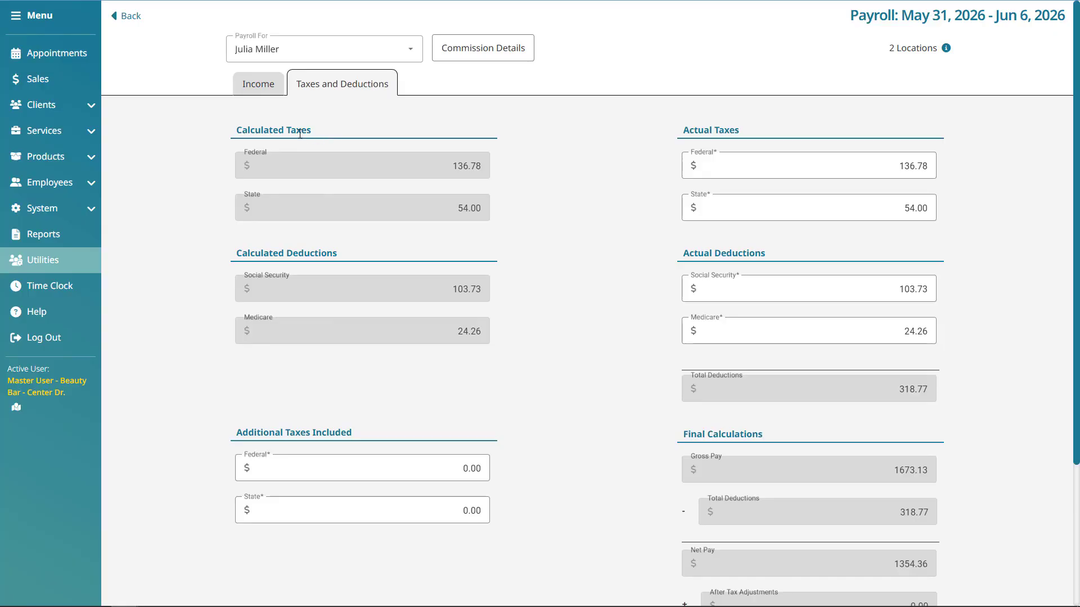
{"action": "left_click_drag", "start_coordinate": [310, 133], "coordinate": [239, 137]}
{"action": "left_click_drag", "start_coordinate": [236, 256], "coordinate": [446, 248]}
{"action": "left_click", "coordinate": [445, 245]}
{"action": "left_click", "coordinate": [885, 172]}
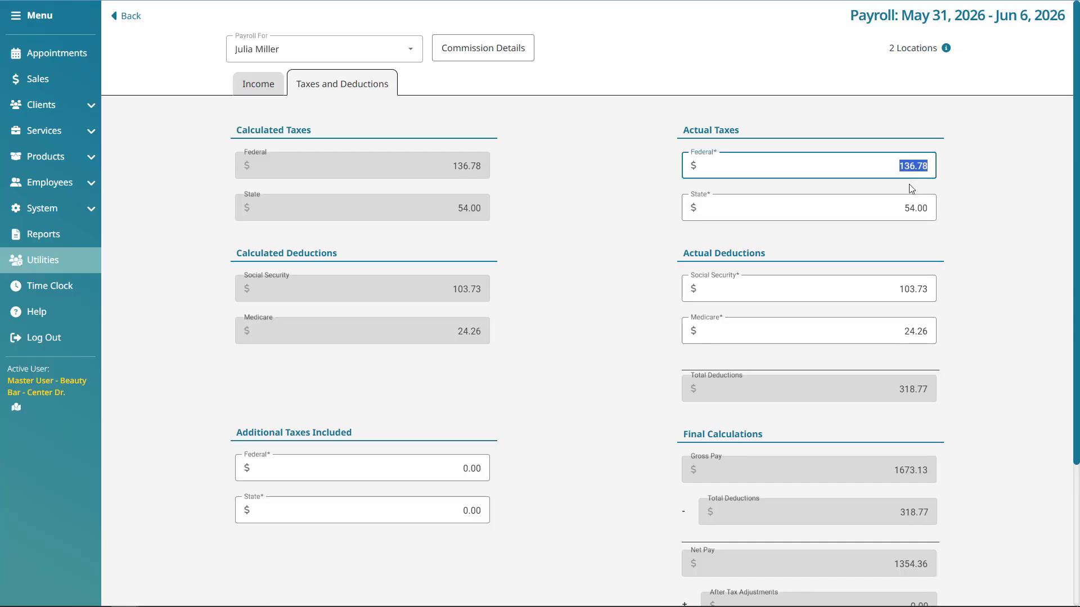
{"action": "left_click", "coordinate": [906, 208]}
{"action": "left_click", "coordinate": [904, 288]}
{"action": "left_click", "coordinate": [908, 323]}
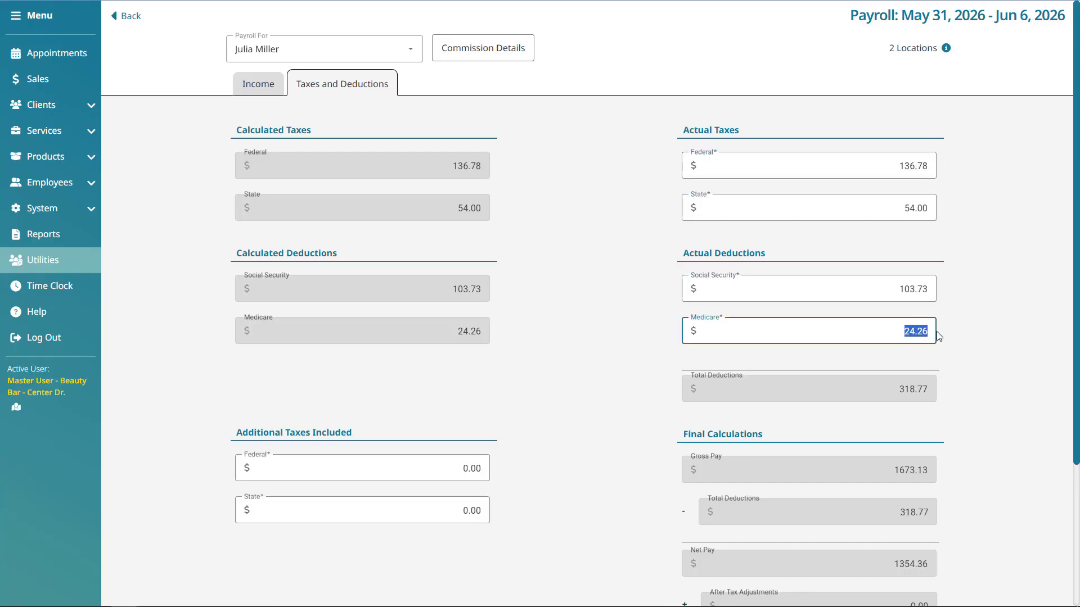
{"action": "left_click", "coordinate": [639, 378]}
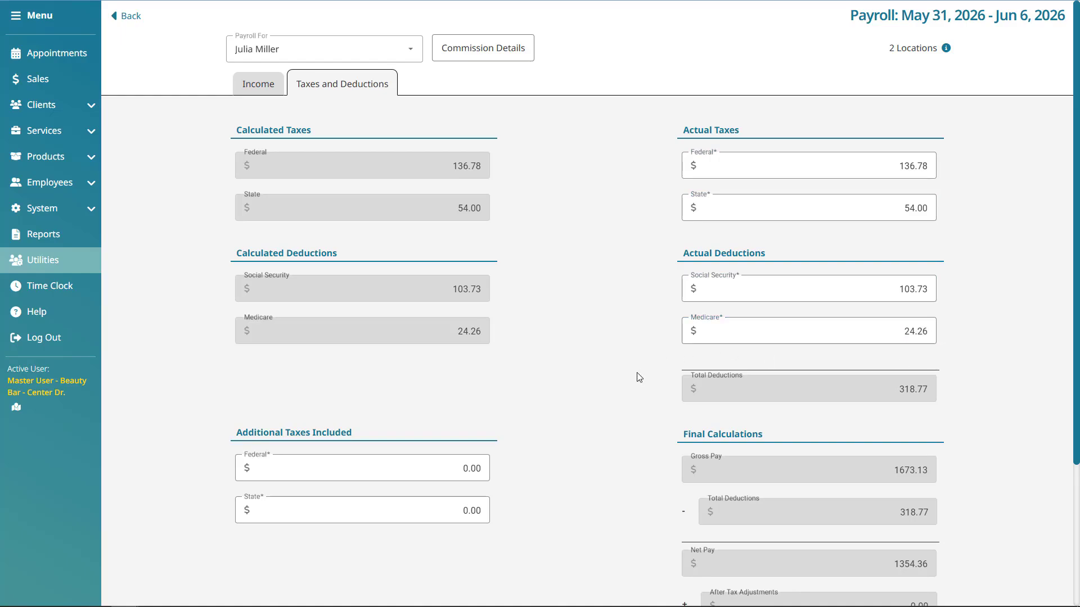
Examine the Federal and State additional taxes and the final calculations for the employee's pay
{"action": "left_click", "coordinate": [482, 468]}
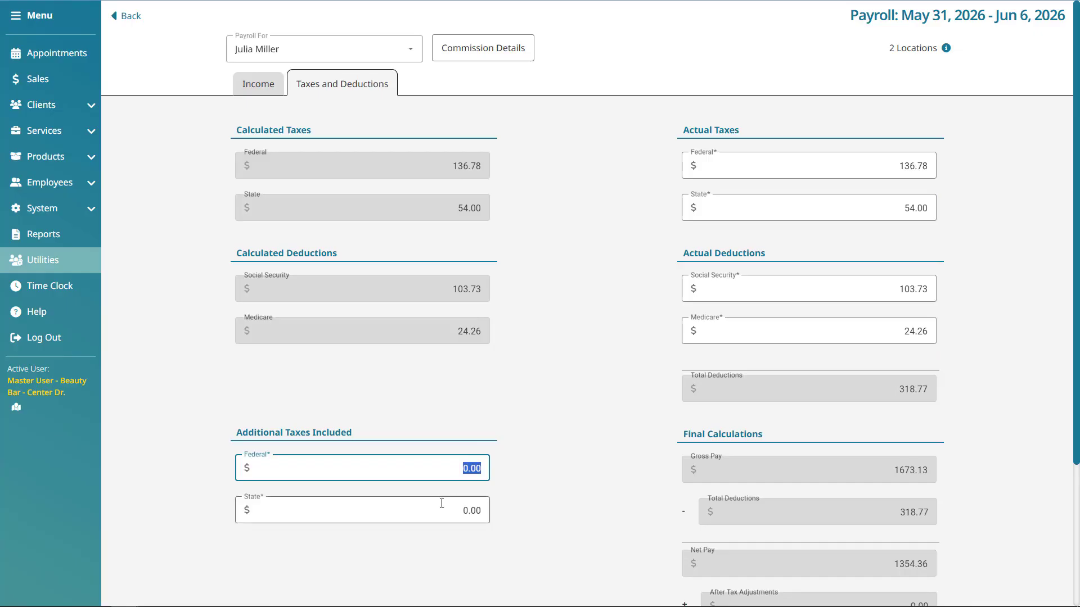
{"action": "left_click", "coordinate": [484, 510]}
{"action": "left_click", "coordinate": [549, 501]}
{"action": "scroll", "coordinate": [554, 500], "scroll_direction": "down", "scroll_amount": 1}
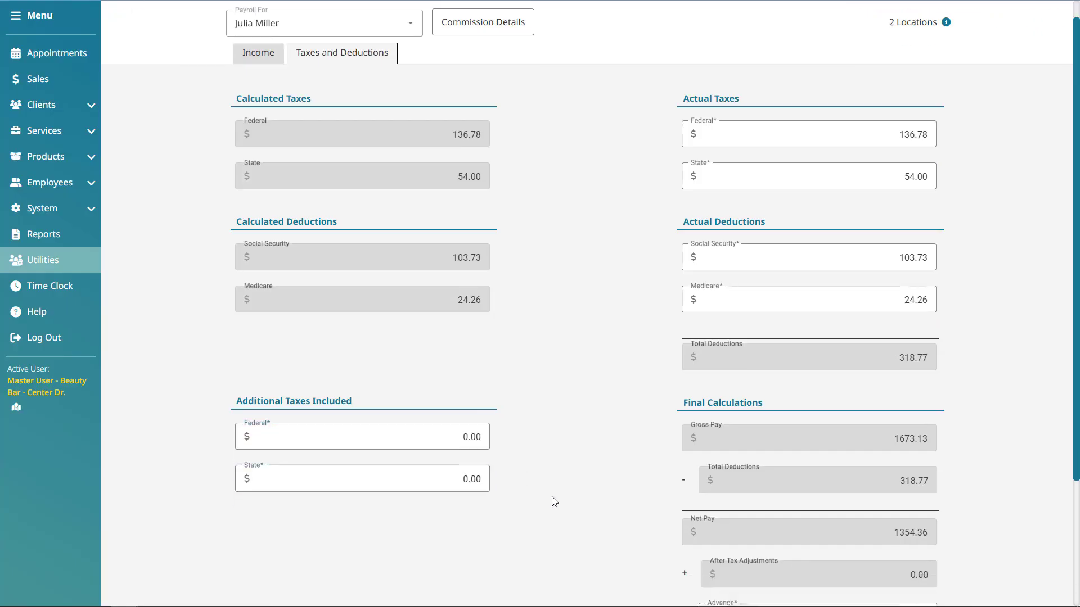
{"action": "scroll", "coordinate": [554, 501], "scroll_direction": "down", "scroll_amount": 3}
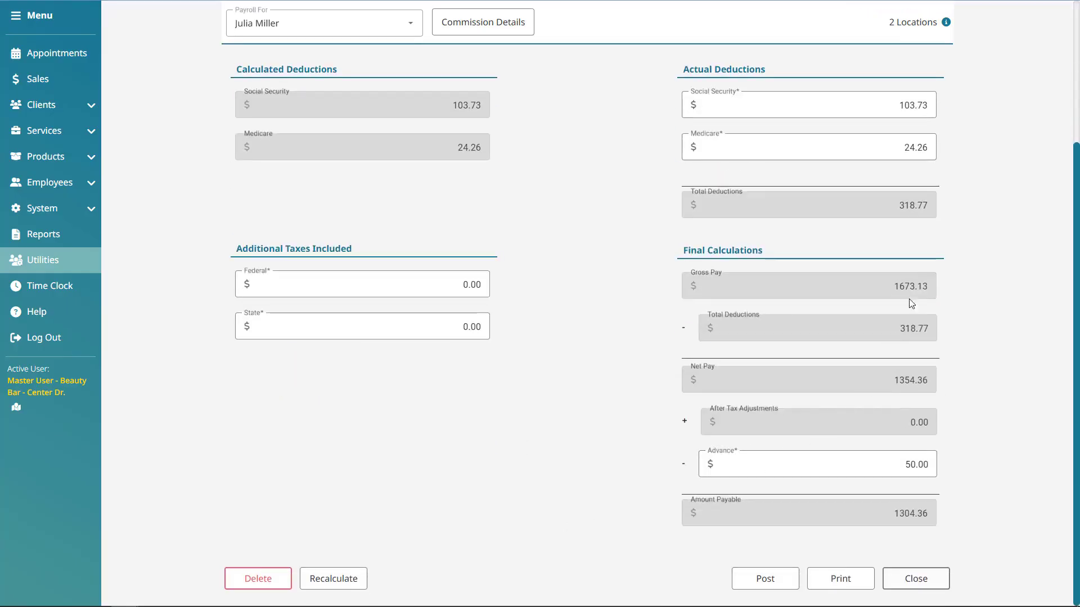
{"action": "left_click_drag", "start_coordinate": [768, 251], "coordinate": [667, 271]}
{"action": "left_click", "coordinate": [668, 271]}
Post the payroll run for May 31 to Jun 6, 2026, and review the posted run's deductions and final calculations
{"action": "left_click", "coordinate": [790, 581]}
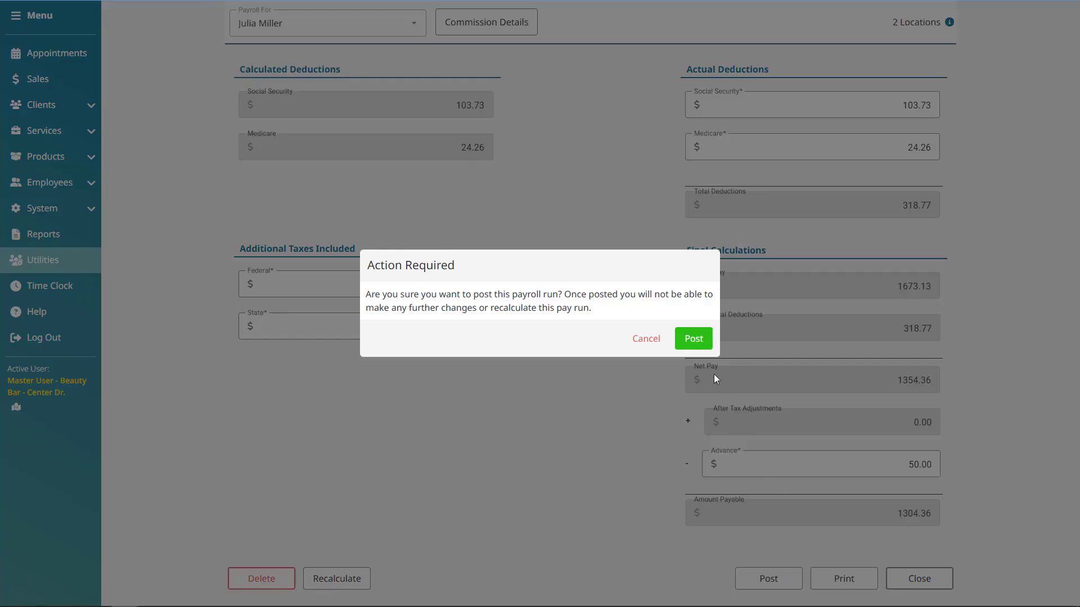
{"action": "left_click", "coordinate": [703, 345]}
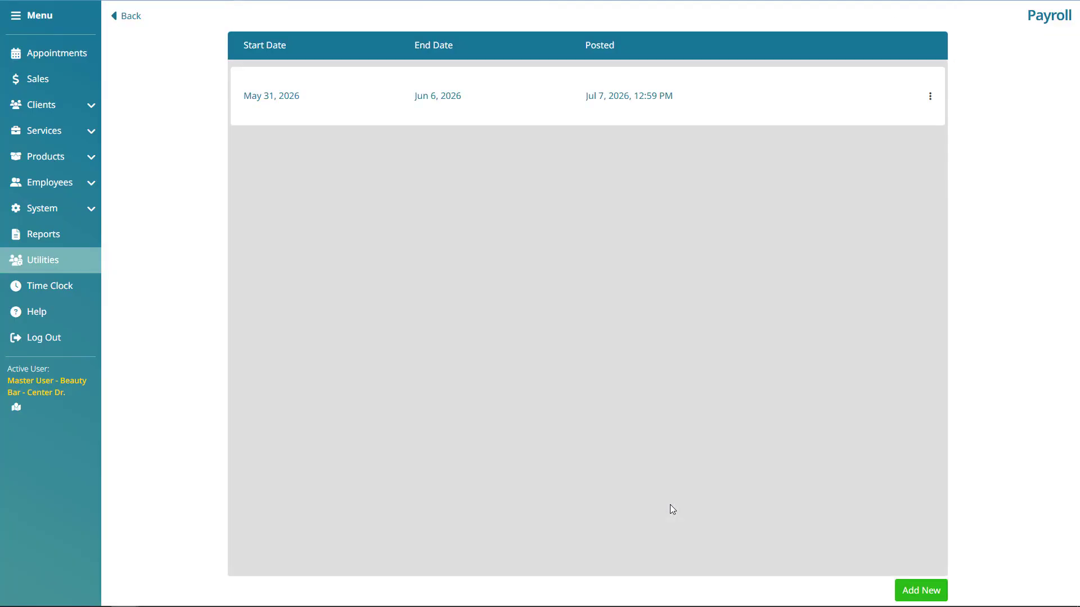
{"action": "left_click", "coordinate": [757, 112]}
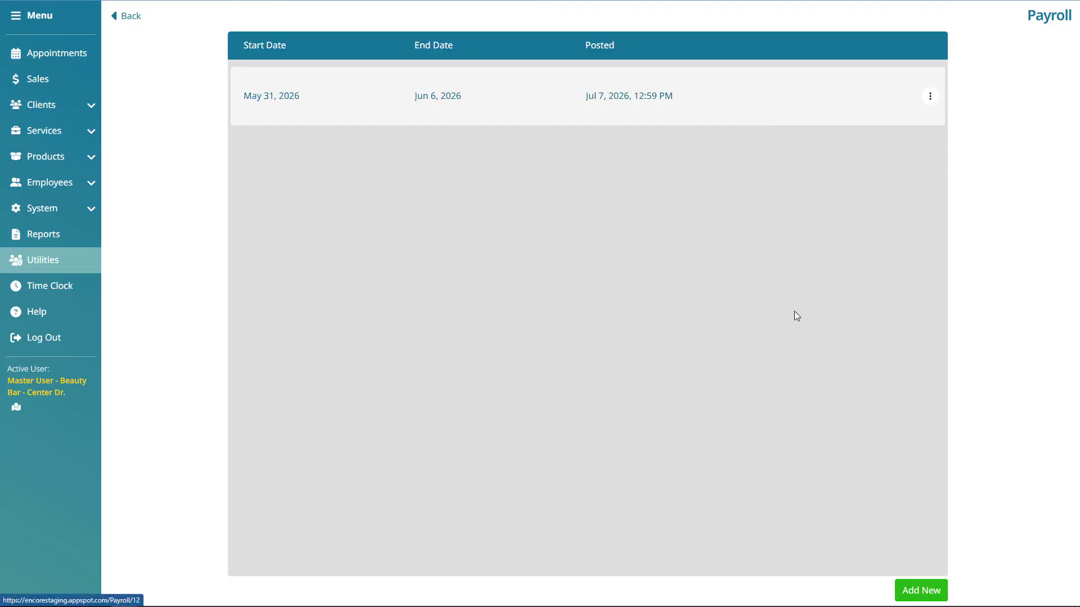
{"action": "scroll", "coordinate": [810, 495], "scroll_direction": "down", "scroll_amount": 3}
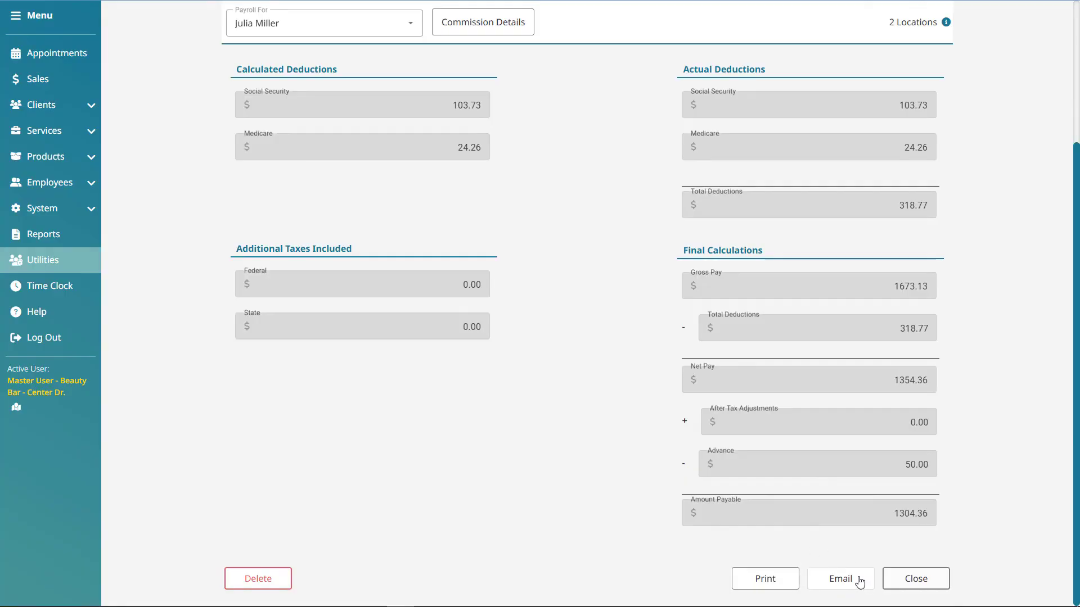
{"action": "left_click", "coordinate": [929, 580]}
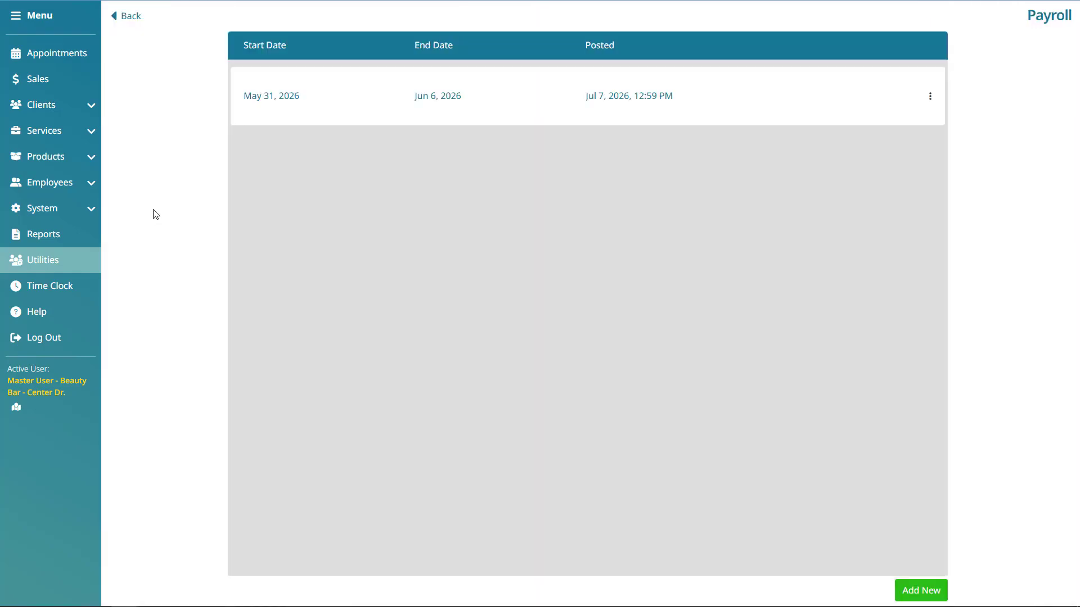
Set the payroll tax calculation to Method A in the general system setup, switching Separate County Tax on and back off
{"action": "left_click", "coordinate": [63, 212]}
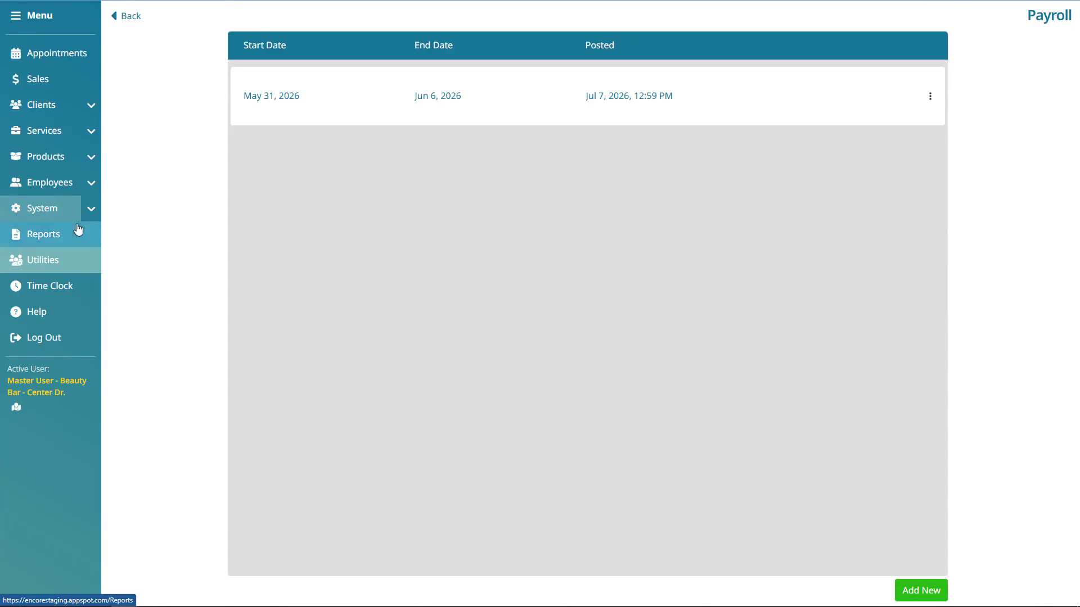
{"action": "left_click", "coordinate": [357, 226]}
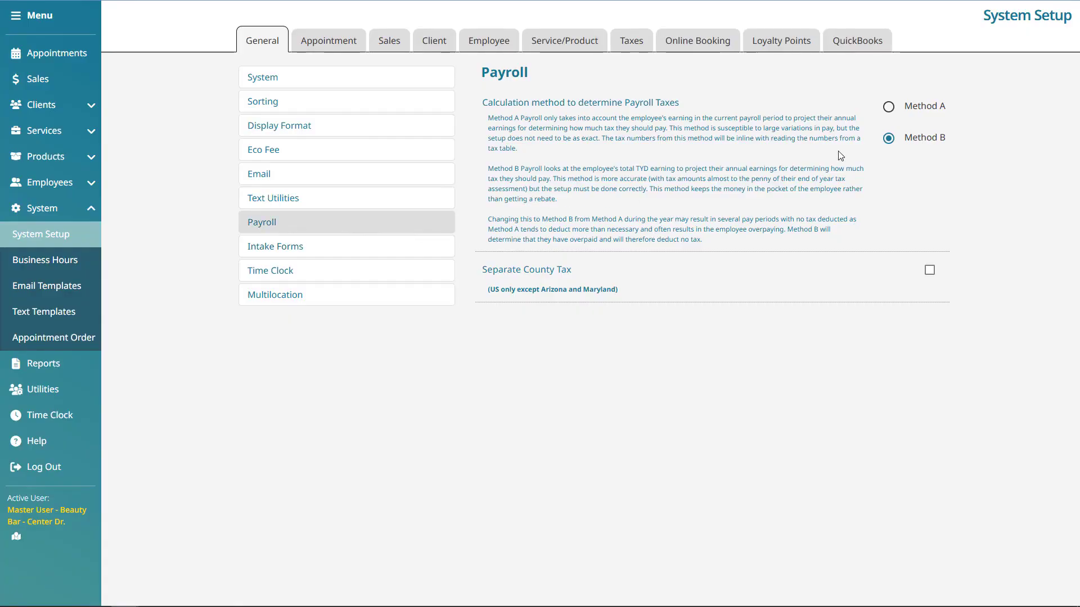
{"action": "left_click", "coordinate": [888, 107]}
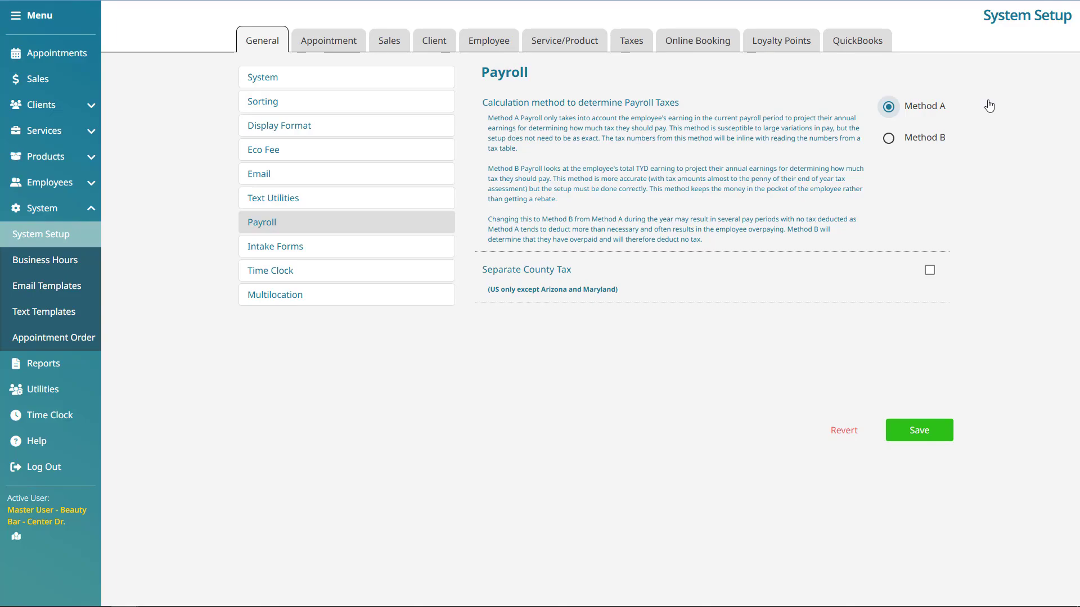
{"action": "left_click", "coordinate": [890, 139]}
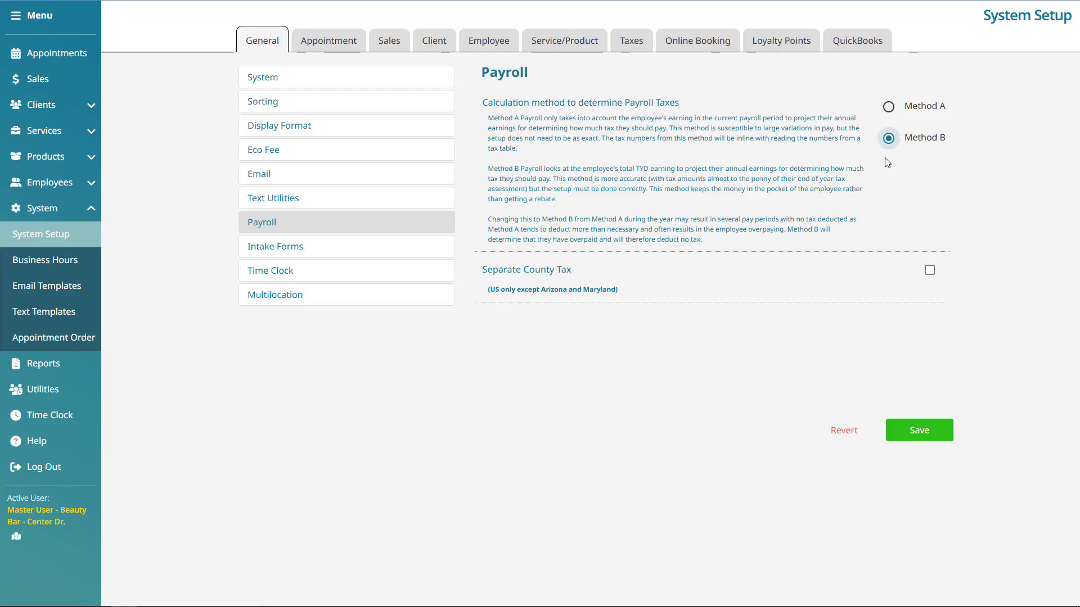
{"action": "left_click", "coordinate": [889, 106]}
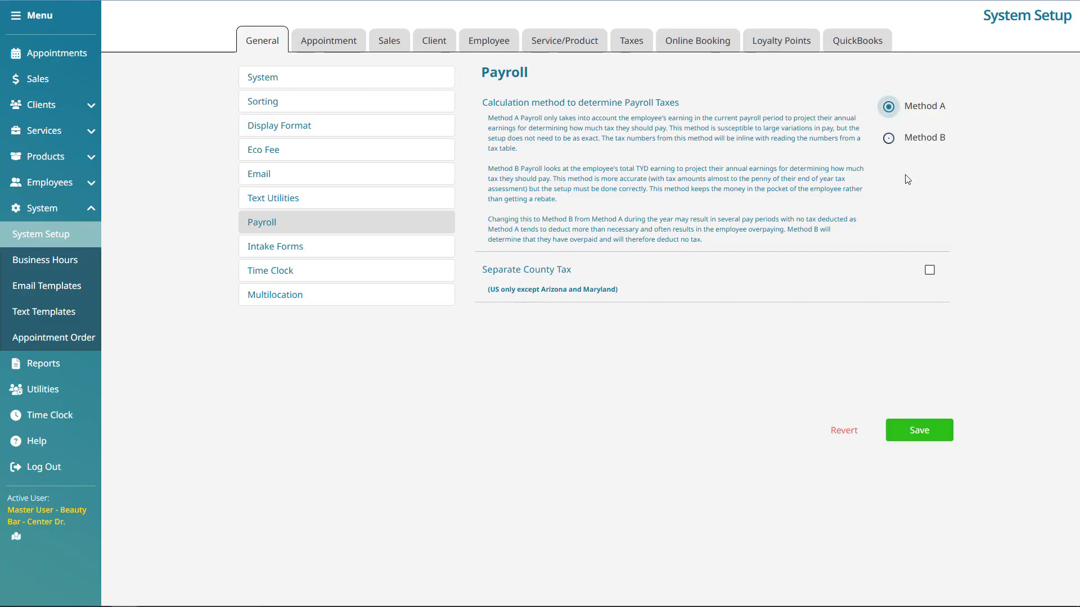
{"action": "left_click", "coordinate": [930, 271]}
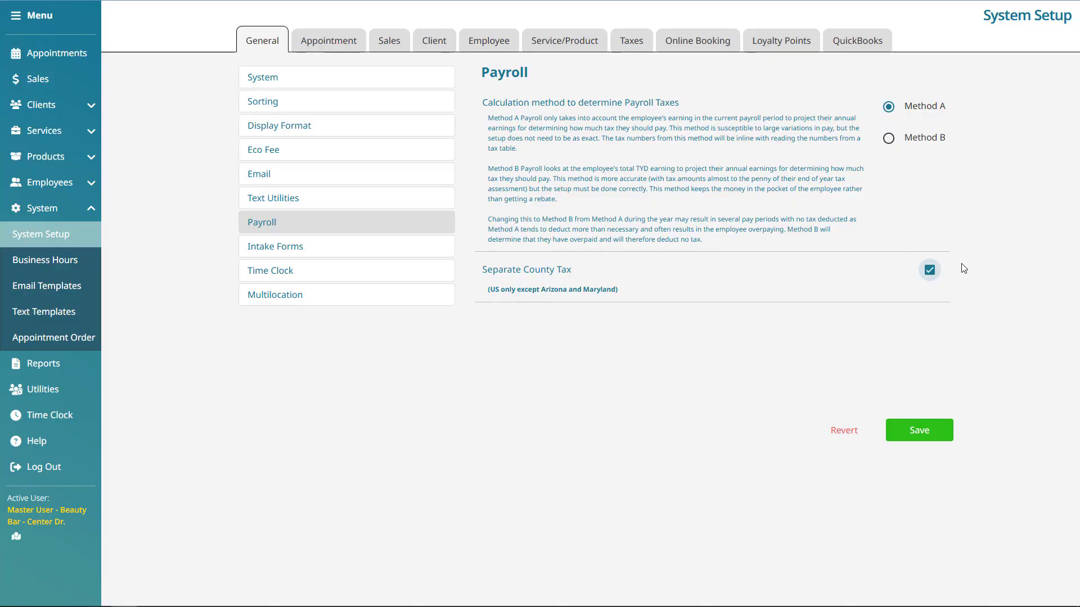
{"action": "left_click", "coordinate": [930, 270]}
Toggle commission clawback on refund and Disable Adjusting Prior Pay Period on and back off in the employee payroll settings, and save the setup
{"action": "left_click", "coordinate": [501, 45]}
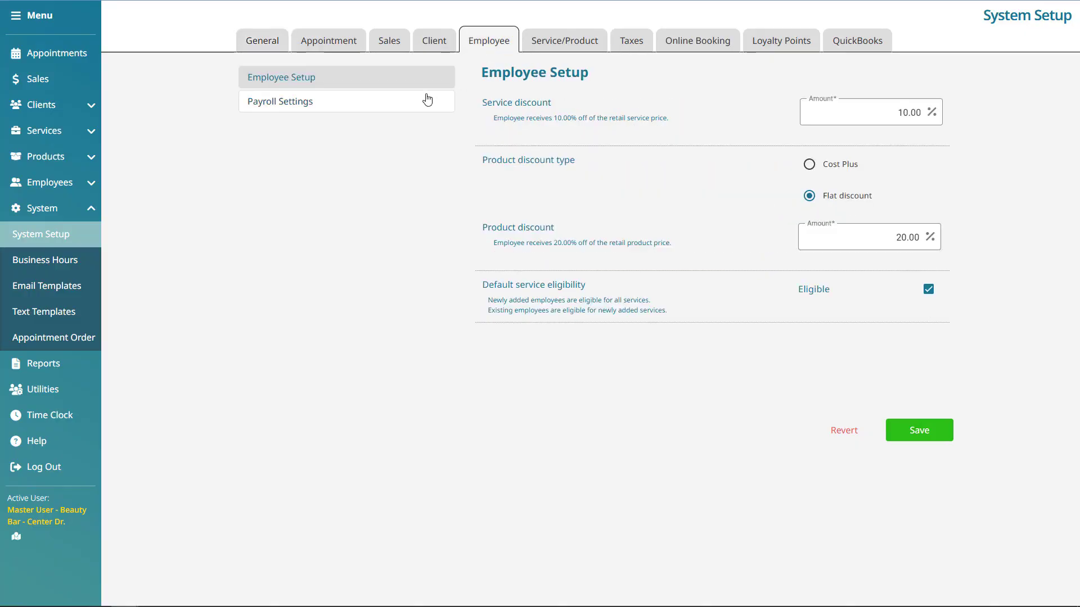
{"action": "left_click", "coordinate": [389, 101]}
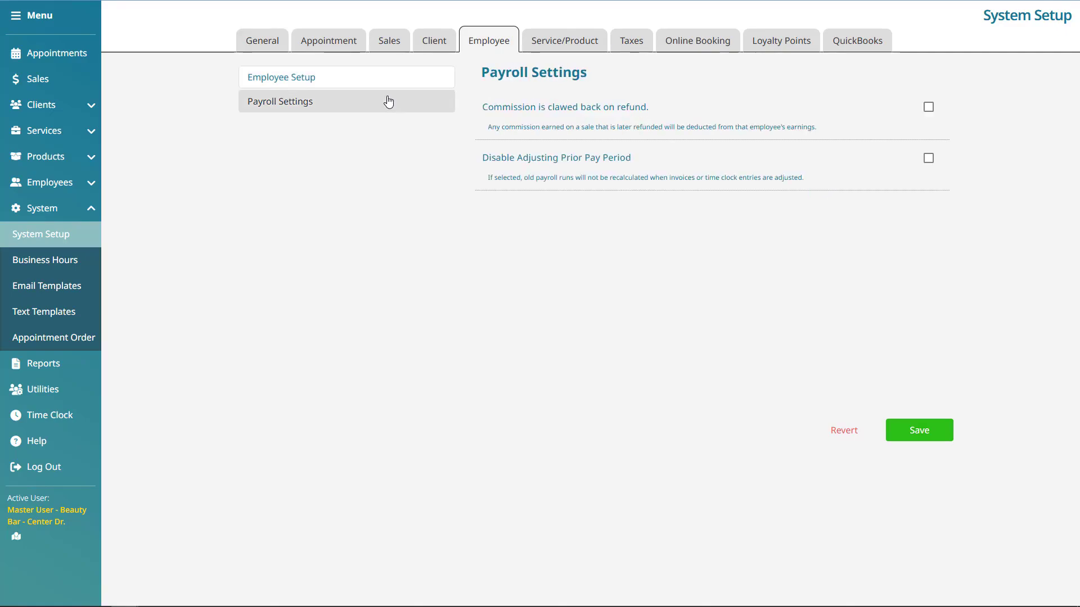
{"action": "left_click", "coordinate": [929, 111]}
{"action": "left_click", "coordinate": [931, 111]}
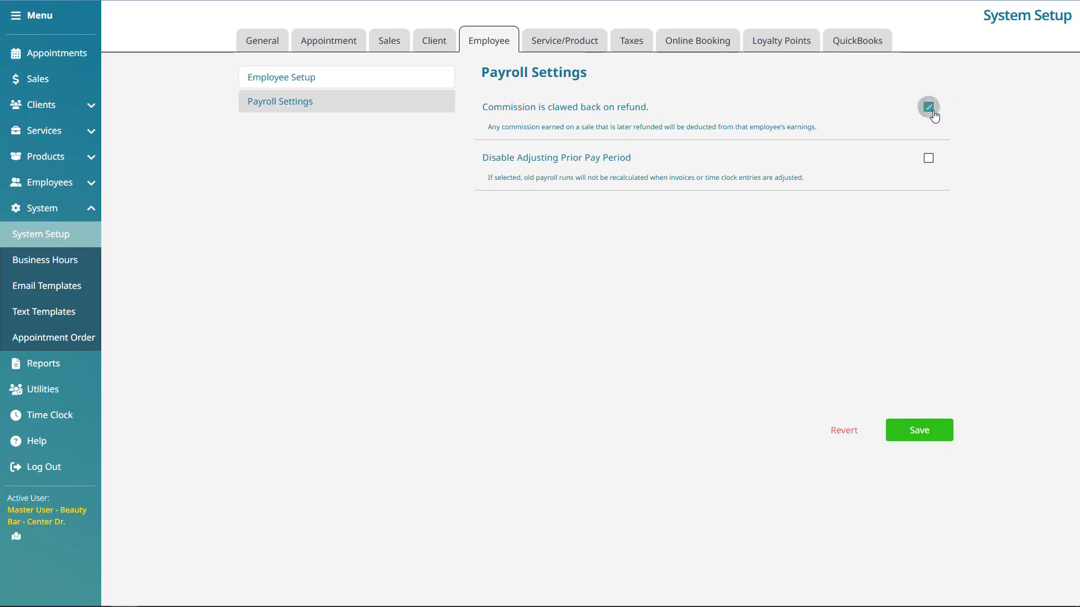
{"action": "left_click", "coordinate": [928, 160]}
{"action": "left_click", "coordinate": [928, 159]}
{"action": "left_click", "coordinate": [917, 430]}
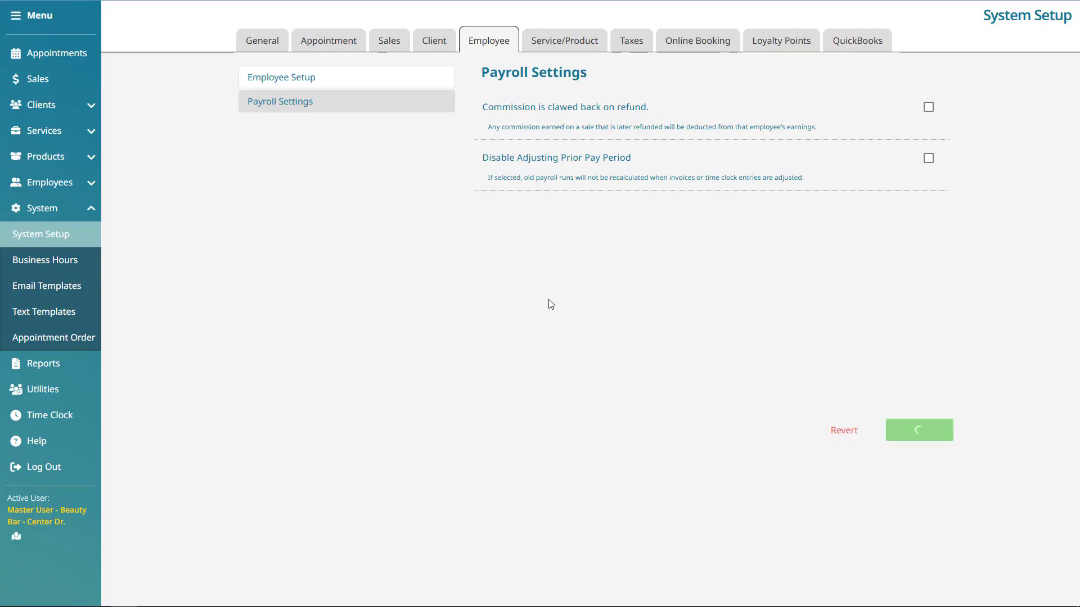